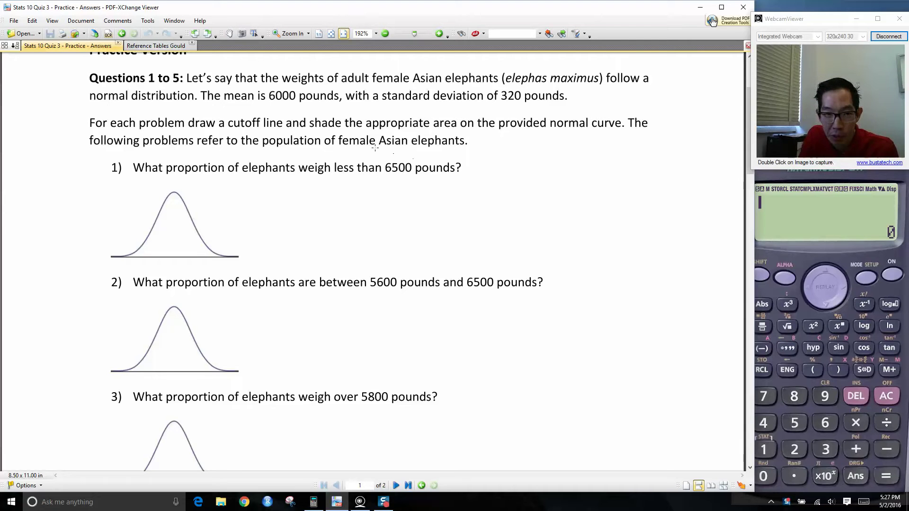
Underline 6000 and 320, label them μ and σ, and mark the mean and 6500 cutoff on the first curve.
drag(290, 102, 302, 101)
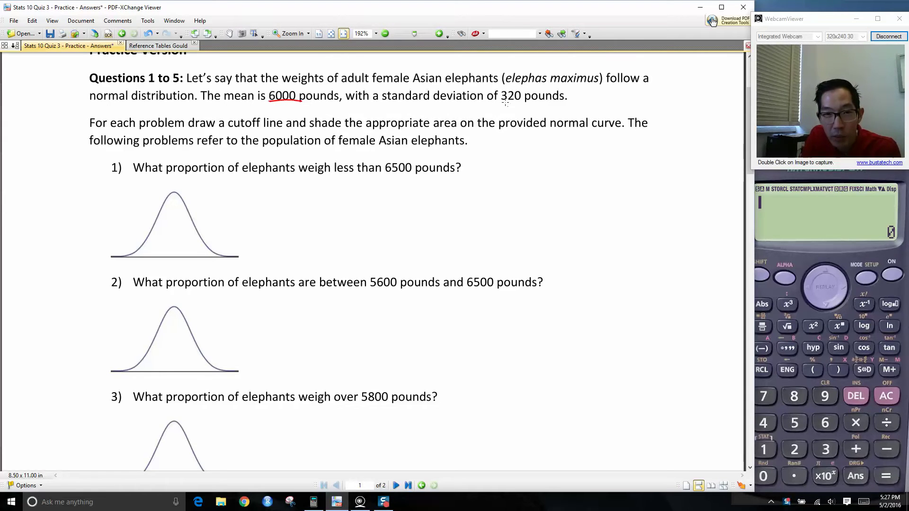
drag(500, 102, 525, 101)
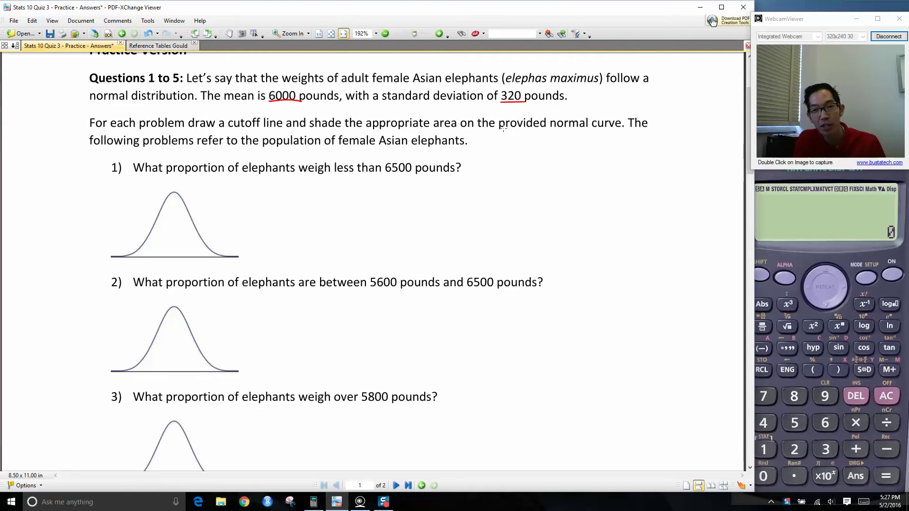
mouse_move(279, 106)
mouse_down()
mouse_move(277, 119)
mouse_move(290, 110)
mouse_up()
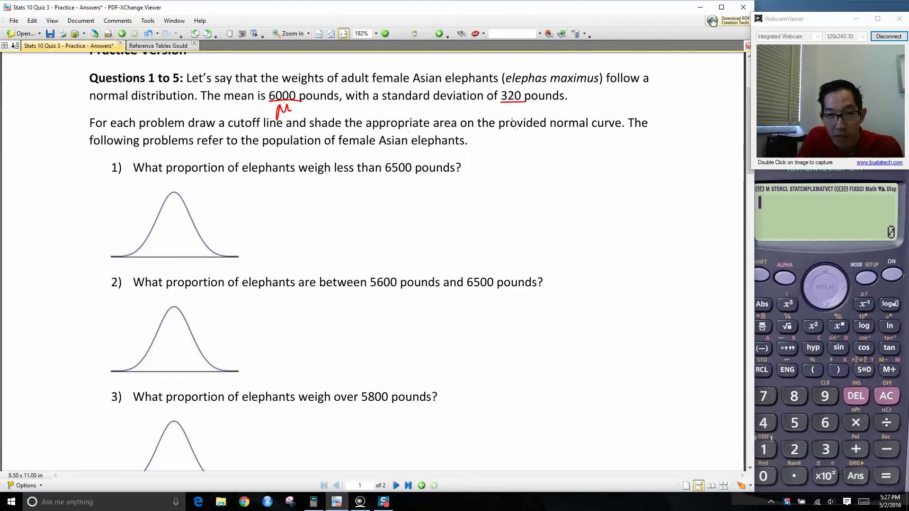
drag(511, 112, 522, 109)
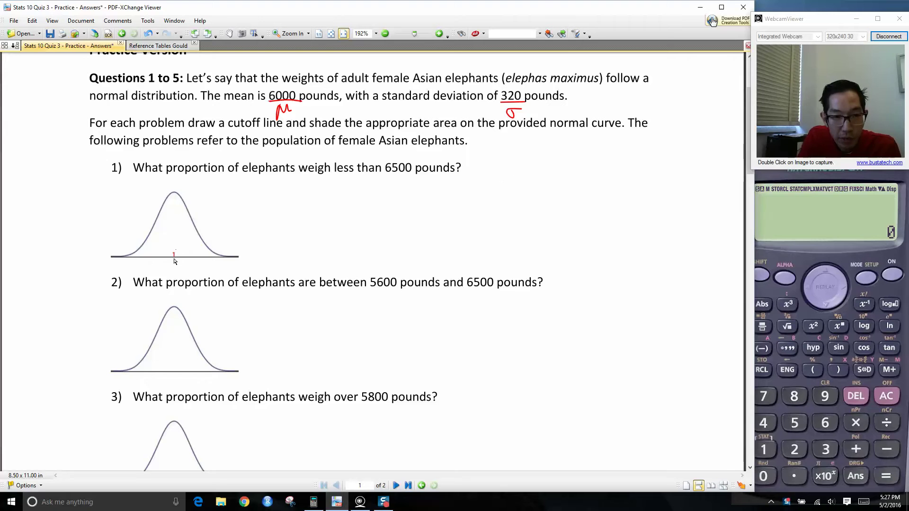
mouse_move(174, 252)
mouse_down()
mouse_move(165, 271)
mouse_move(181, 270)
mouse_up()
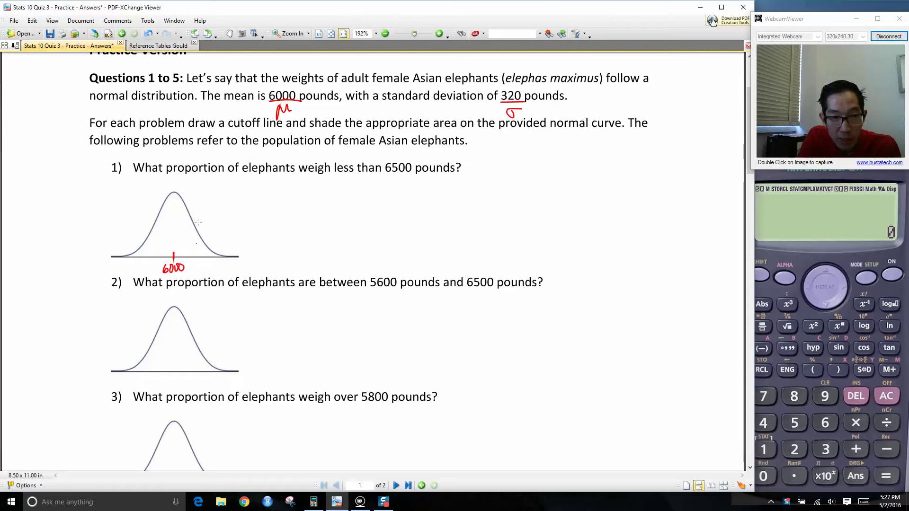
mouse_move(198, 231)
mouse_down()
mouse_move(197, 270)
mouse_move(217, 266)
mouse_up()
Label the 6500 cutoff and hatch the area left of it on question 1's curve.
mouse_move(145, 246)
mouse_down()
mouse_move(174, 195)
mouse_move(183, 215)
mouse_up()
drag(169, 254, 185, 223)
drag(186, 236, 197, 231)
drag(141, 253, 150, 243)
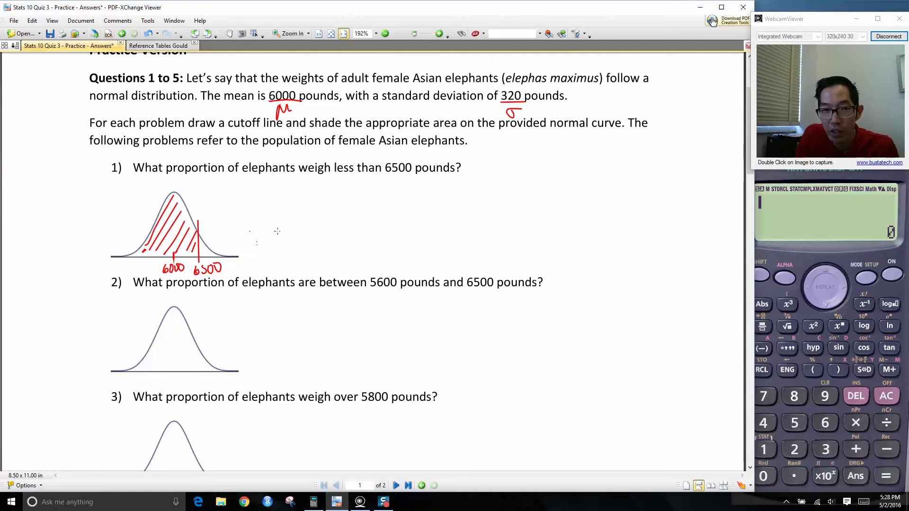
Write z = (6500 − 6000)/320 = beside the curve.
mouse_move(257, 188)
mouse_down()
mouse_move(267, 202)
mouse_move(279, 190)
mouse_move(326, 189)
mouse_up()
drag(334, 189, 373, 184)
mouse_move(288, 197)
mouse_down()
mouse_move(373, 195)
mouse_move(297, 213)
mouse_move(320, 212)
mouse_up()
drag(326, 203, 327, 204)
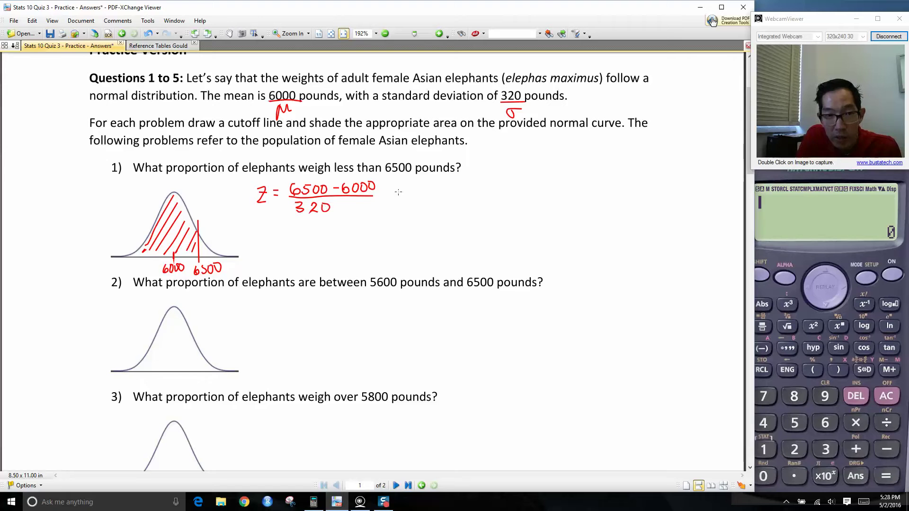
drag(381, 192, 389, 191)
drag(382, 196, 392, 195)
Compute 6500 − 6000 = 500, then ÷ 320 = 1.5625, on the calculator.
click(834, 256)
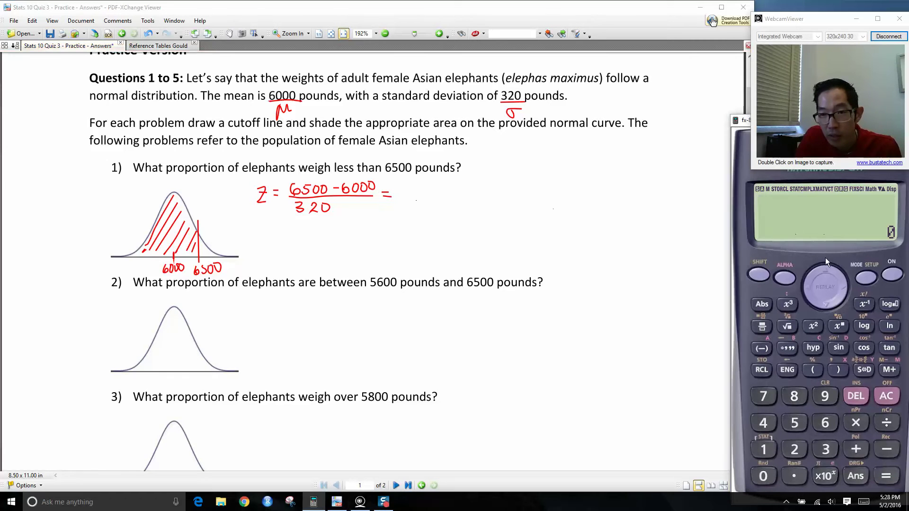
click(825, 423)
click(762, 476)
click(763, 476)
click(885, 450)
click(824, 423)
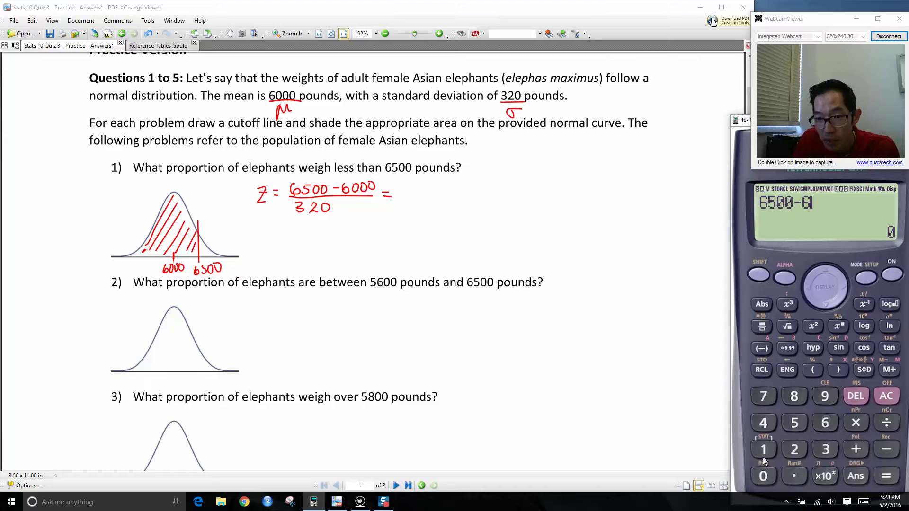
click(763, 476)
click(763, 476)
click(763, 476)
click(885, 476)
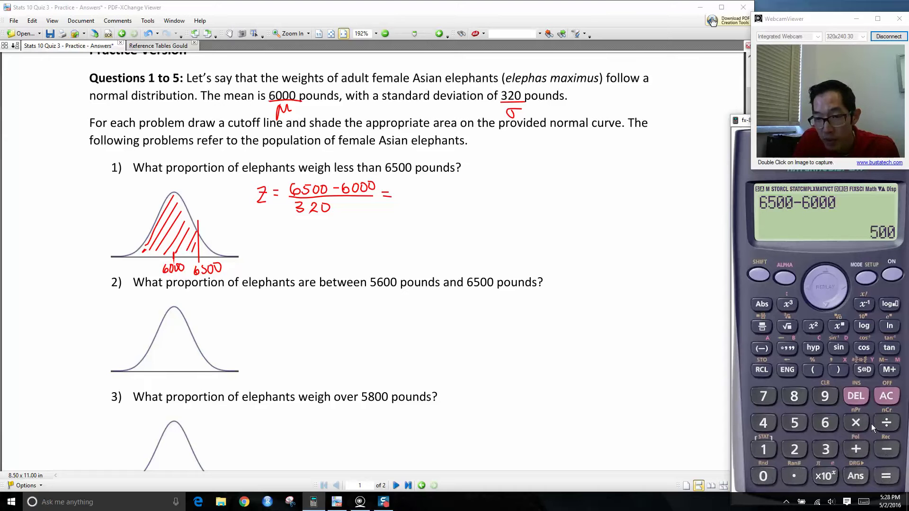
click(886, 423)
click(797, 448)
click(883, 476)
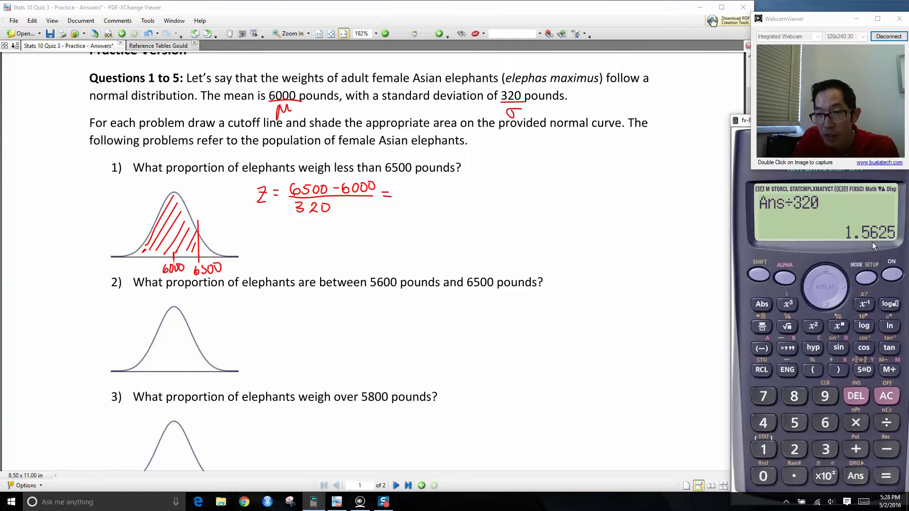
Write 1.56 after the equals sign of question 1's z formula.
mouse_move(403, 186)
mouse_down()
mouse_move(405, 204)
mouse_move(418, 188)
mouse_move(416, 202)
mouse_move(432, 196)
mouse_up()
click(408, 201)
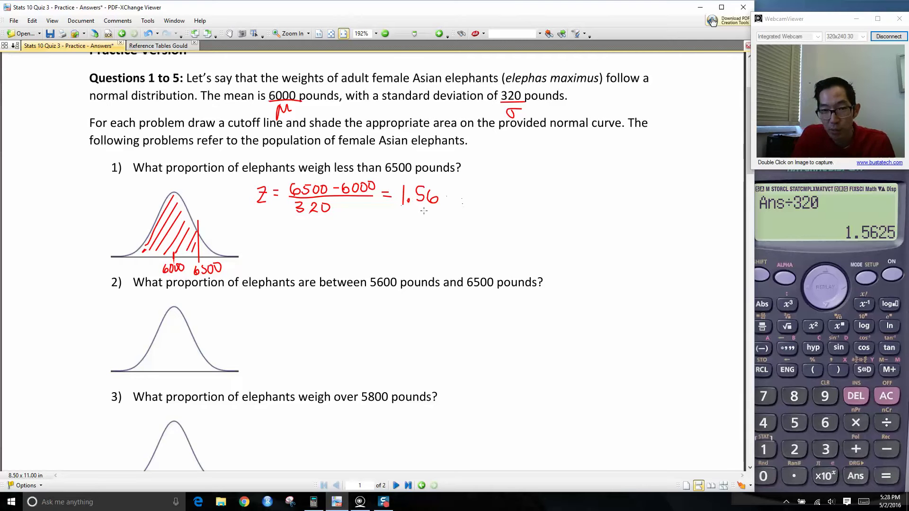
click(336, 503)
Circle .9406 for z = 1.56 on page 2 of Reference Tables Gould, then begin the quiz's area note.
click(339, 505)
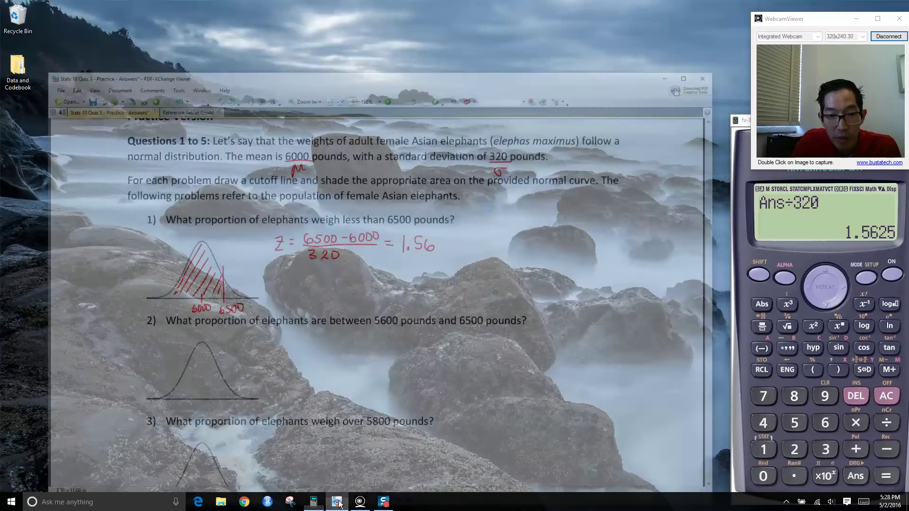
click(166, 47)
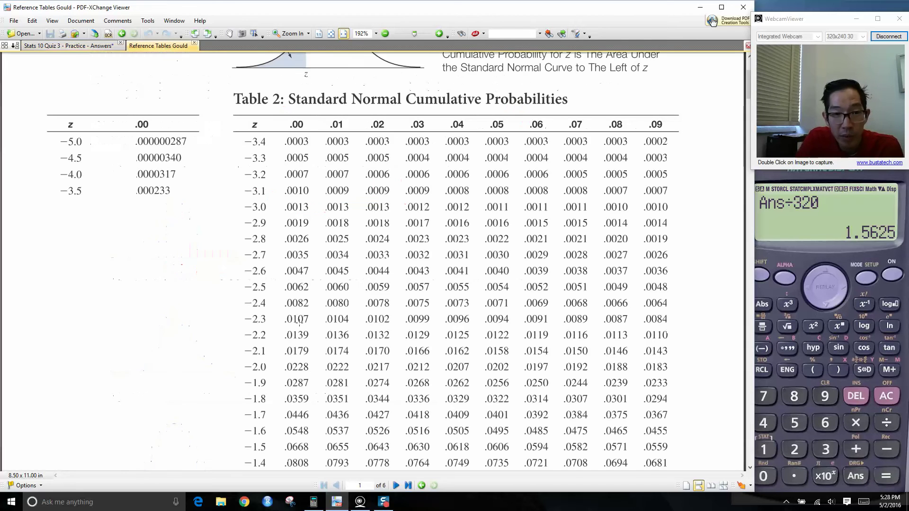
click(396, 485)
drag(308, 344, 297, 393)
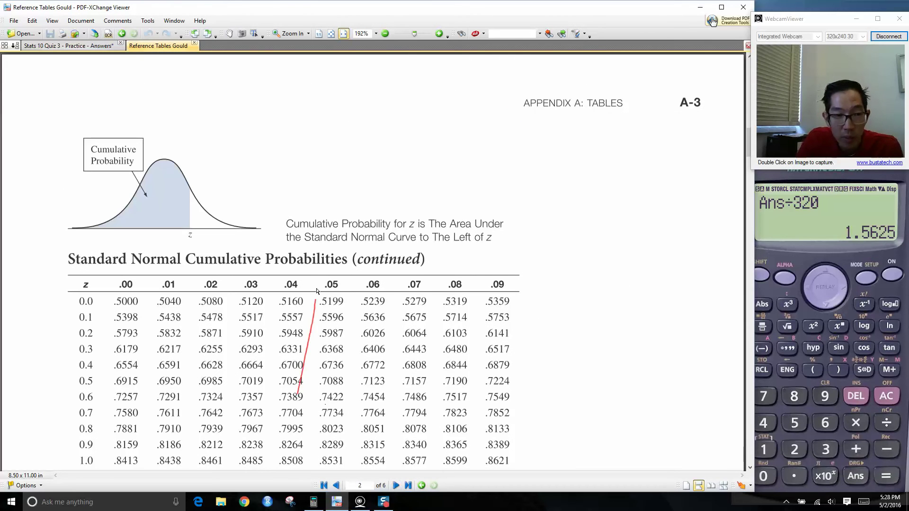
key(e)
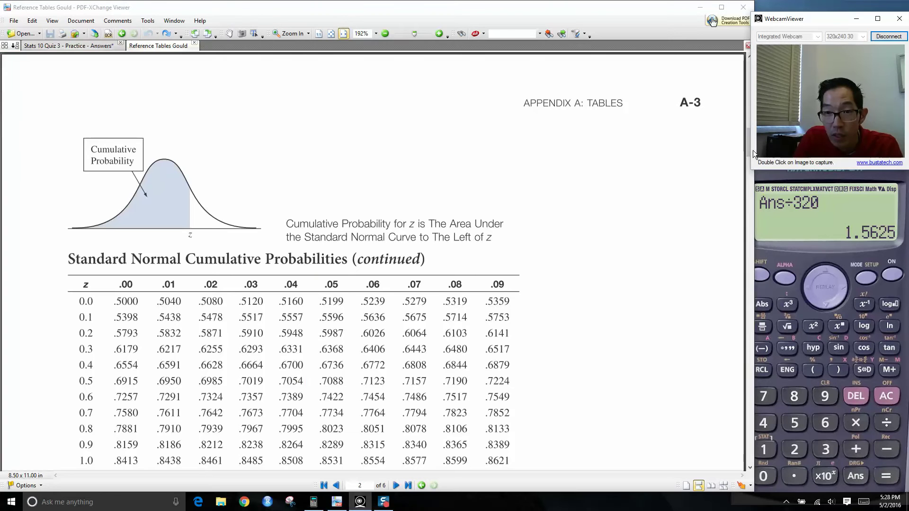
mouse_move(750, 150)
mouse_down()
mouse_move(762, 152)
mouse_move(750, 160)
mouse_up()
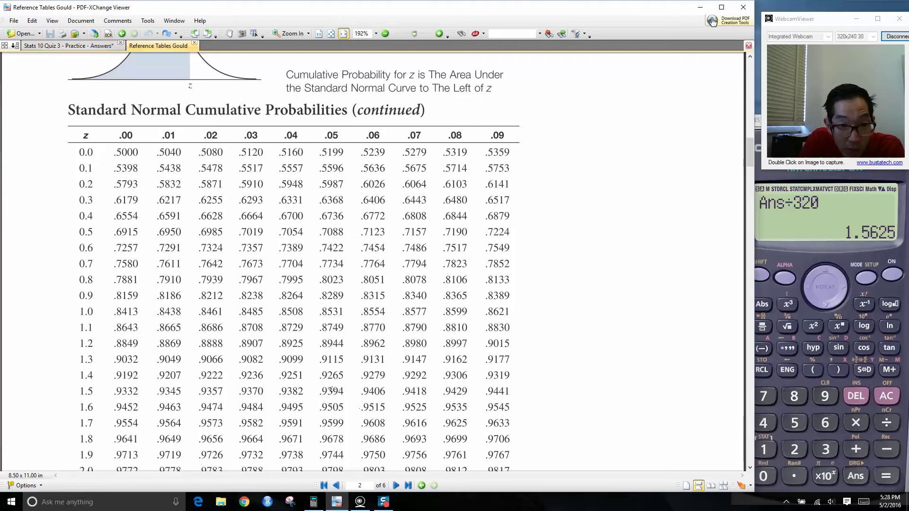
mouse_move(369, 398)
mouse_down()
mouse_move(364, 382)
mouse_move(366, 399)
mouse_up()
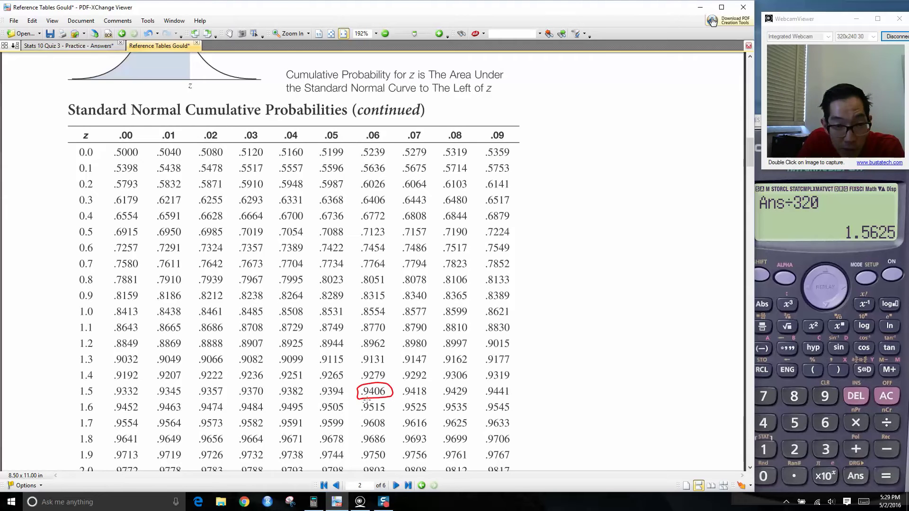
click(67, 47)
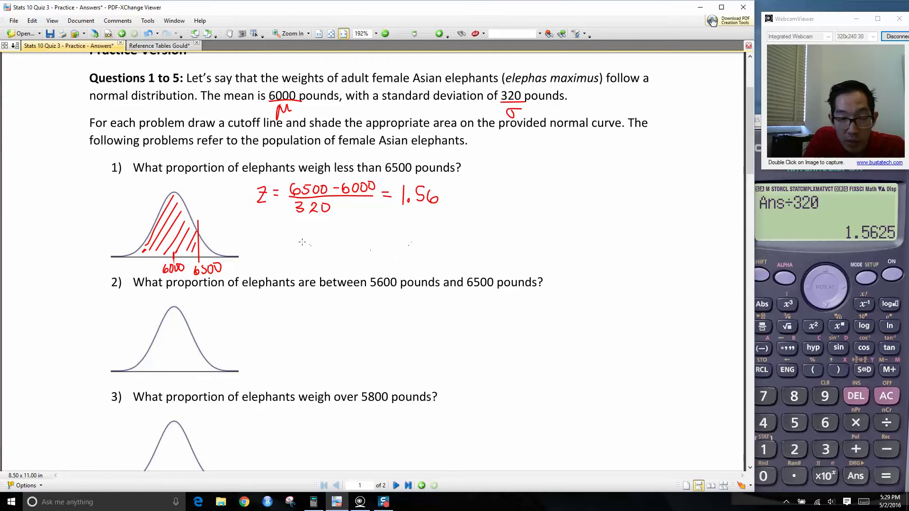
mouse_move(304, 245)
mouse_down()
mouse_move(323, 240)
mouse_move(349, 254)
mouse_move(356, 243)
mouse_up()
Continue the note 'area to L of z = 1.56 is' below question 1's z-score.
mouse_move(359, 242)
mouse_down()
mouse_move(374, 254)
mouse_move(403, 241)
mouse_move(401, 249)
mouse_move(442, 254)
mouse_up()
mouse_move(452, 245)
mouse_down()
mouse_move(451, 256)
mouse_move(521, 256)
mouse_up()
click(519, 241)
Recheck the table, finish the note with .9406, and mark 6500 on question 2's curve.
click(169, 46)
click(100, 46)
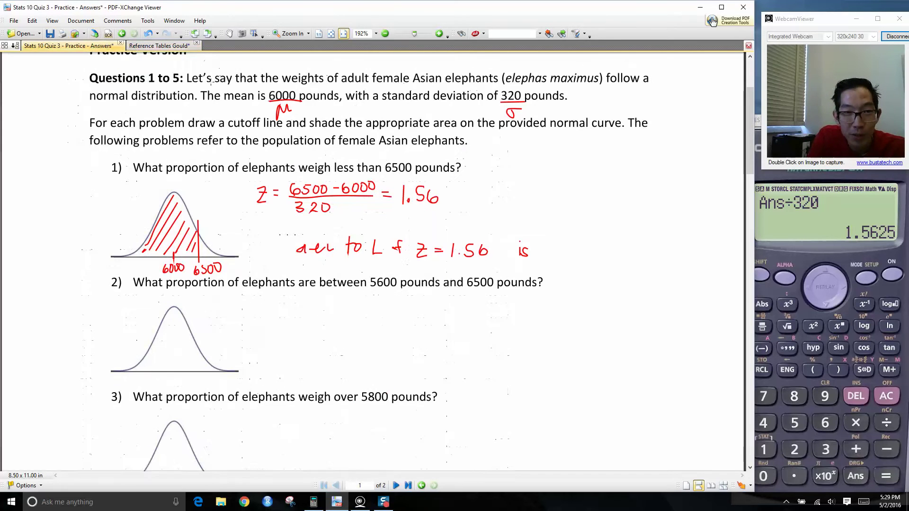
click(569, 254)
mouse_move(581, 242)
mouse_down()
mouse_move(585, 252)
mouse_move(602, 252)
mouse_up()
drag(612, 236, 619, 245)
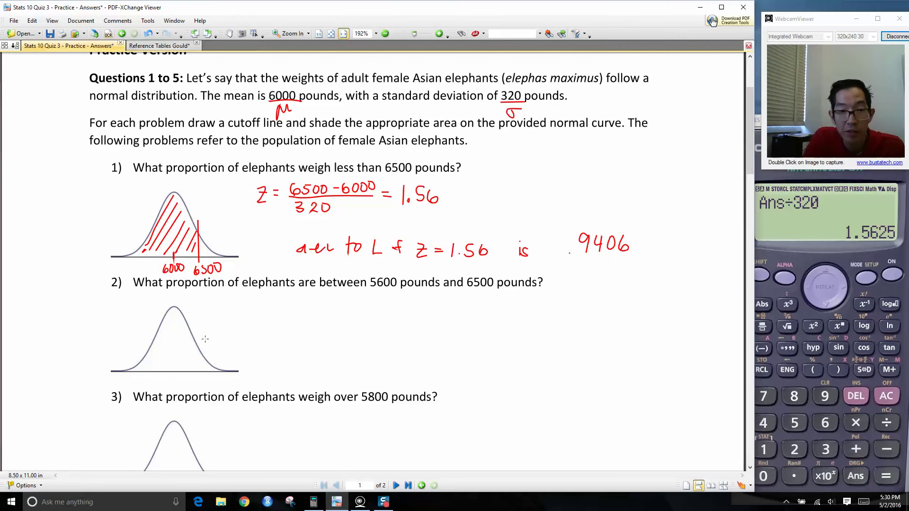
mouse_move(200, 377)
mouse_down()
mouse_move(198, 338)
mouse_move(183, 387)
mouse_move(206, 385)
mouse_move(202, 377)
mouse_move(211, 388)
mouse_move(214, 378)
mouse_up()
Label 6000 and the 5600 cutoff on question 2's curve and shade between 5600 and 6500.
mouse_move(382, 506)
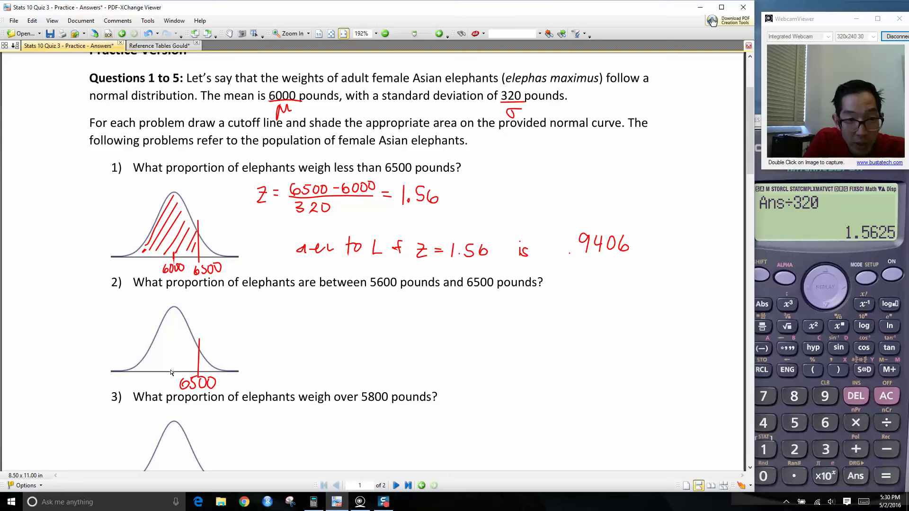
drag(177, 381, 176, 383)
mouse_move(139, 353)
mouse_down()
mouse_move(129, 387)
mouse_move(181, 377)
mouse_move(168, 326)
mouse_move(179, 321)
mouse_up()
mouse_move(160, 367)
mouse_down()
mouse_move(184, 327)
mouse_move(191, 346)
mouse_up()
drag(174, 375, 189, 362)
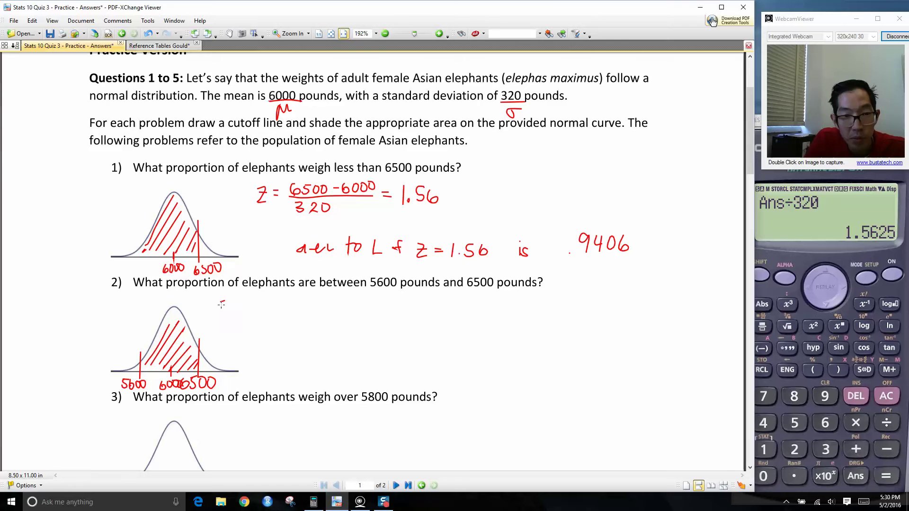
Sketch the two small comparison curves with an arrow toward the .9406 area.
mouse_move(287, 306)
mouse_down()
mouse_move(265, 290)
mouse_move(236, 309)
mouse_move(272, 310)
mouse_move(269, 323)
mouse_move(292, 318)
mouse_move(259, 330)
mouse_up()
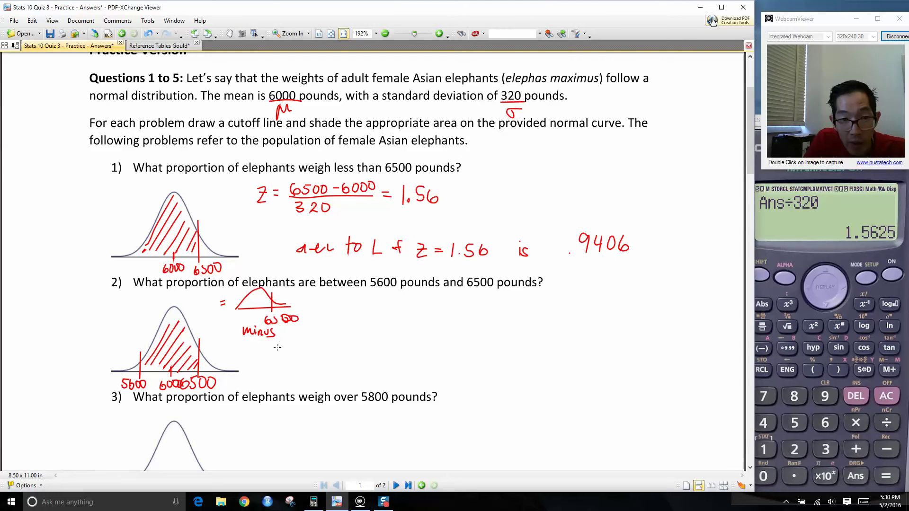
mouse_move(270, 364)
mouse_down()
mouse_move(264, 344)
mouse_move(247, 345)
mouse_move(234, 360)
mouse_move(247, 351)
mouse_move(246, 377)
mouse_up()
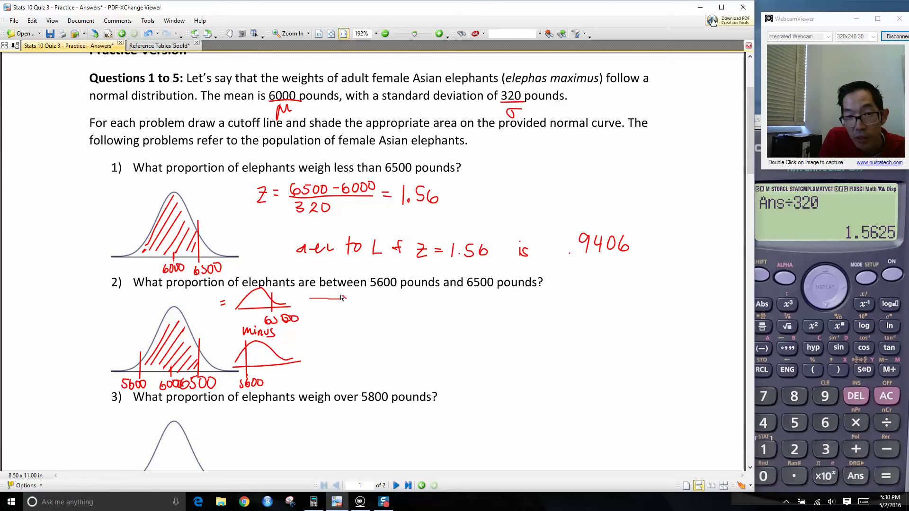
drag(340, 305, 409, 306)
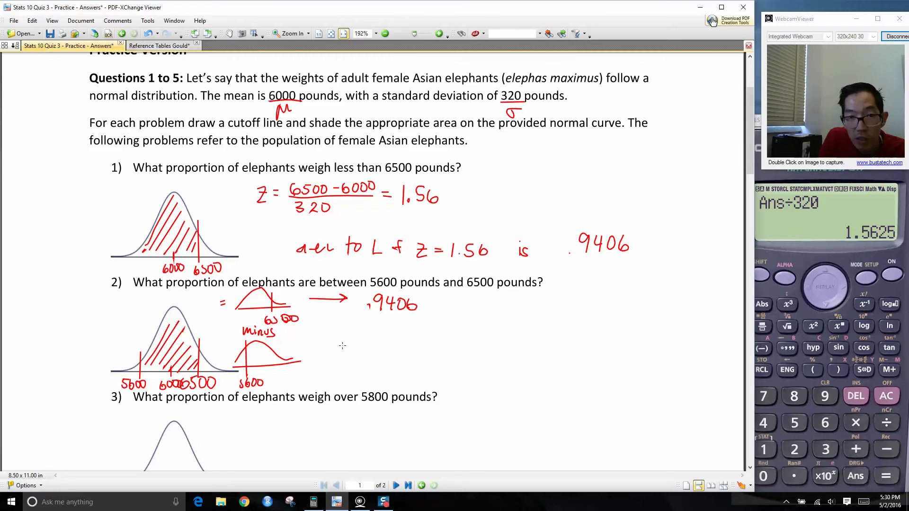
Write Z = (5600 − 6000)/320 beside question 2.
drag(343, 342, 356, 354)
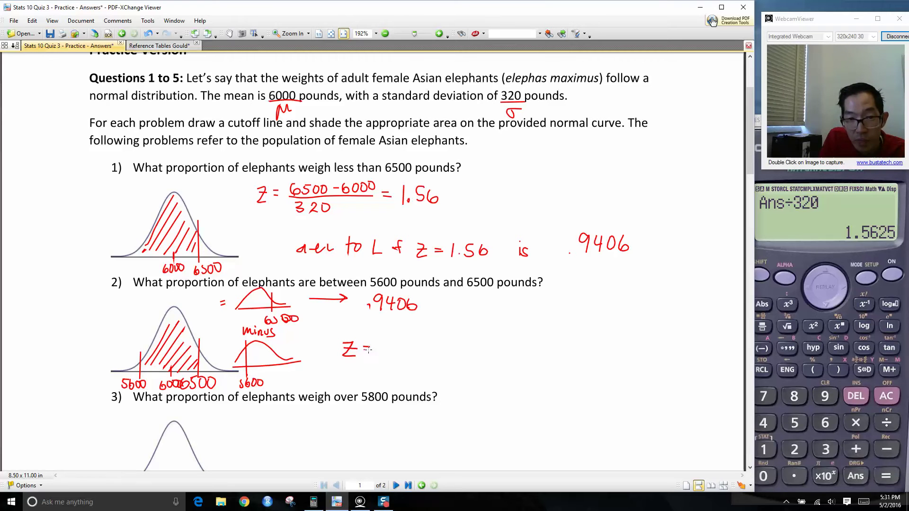
drag(393, 334, 403, 337)
mouse_move(414, 336)
mouse_down()
mouse_move(432, 346)
mouse_move(458, 339)
mouse_up()
mouse_move(376, 354)
mouse_down()
mouse_move(461, 355)
mouse_move(399, 370)
mouse_up()
drag(410, 363, 421, 362)
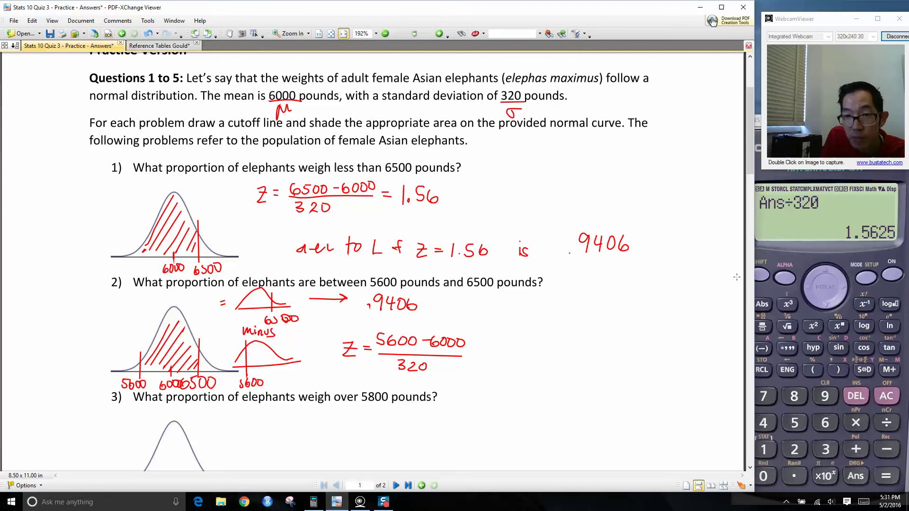
Compute (5600-6000)/320 on the fx-82ES calculator.
click(770, 260)
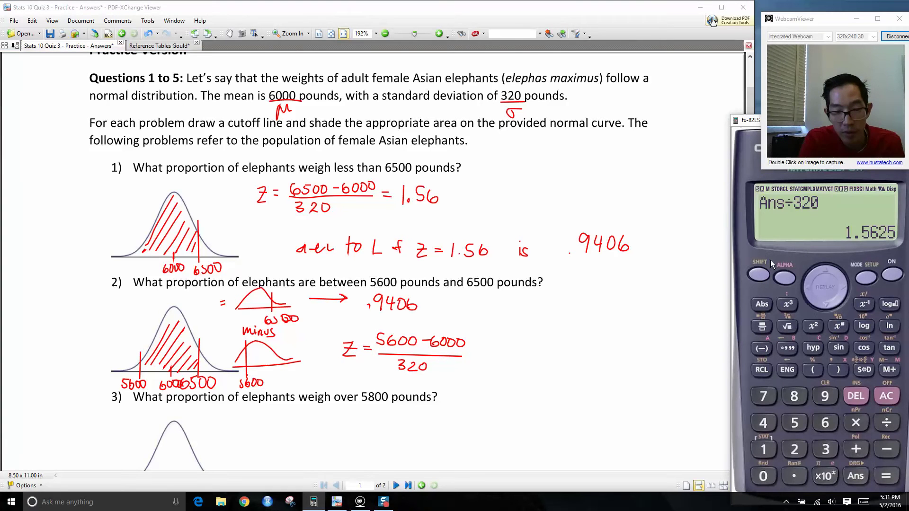
text((560)
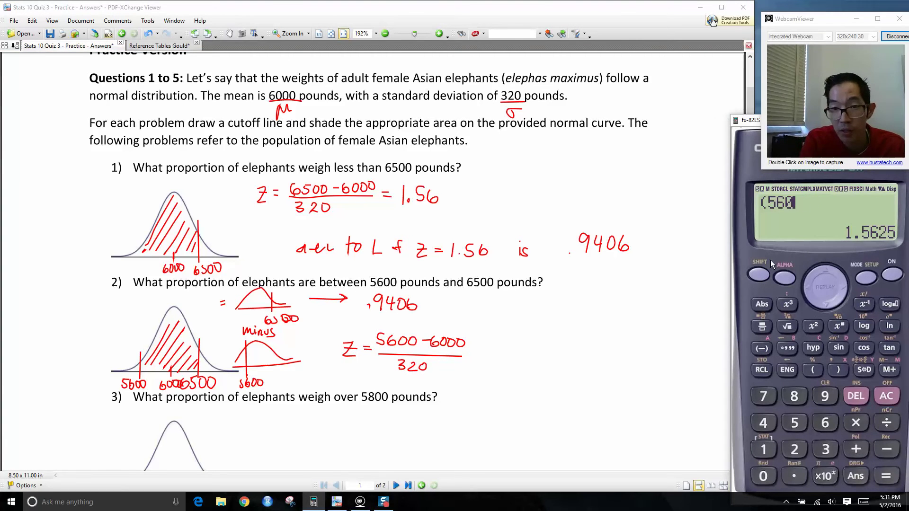
text(0-6000)
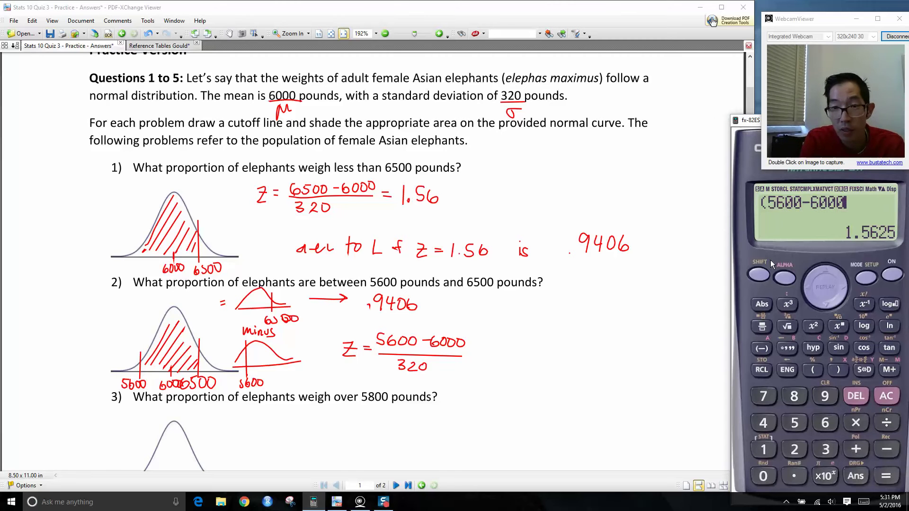
text()/320)
key(Return)
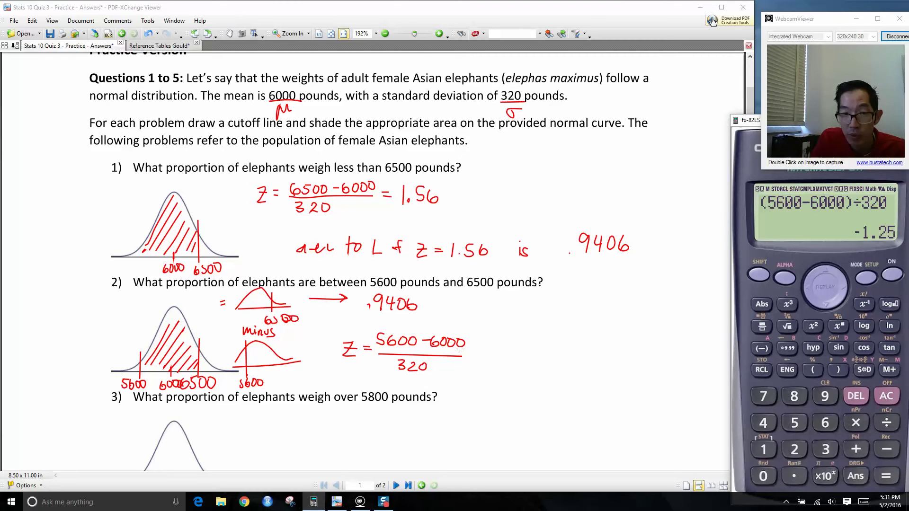
Write = −1.25 after question 2's z fraction.
drag(474, 350, 481, 350)
mouse_move(475, 354)
mouse_down()
mouse_move(495, 345)
mouse_move(522, 356)
mouse_move(537, 337)
mouse_move(524, 356)
mouse_up()
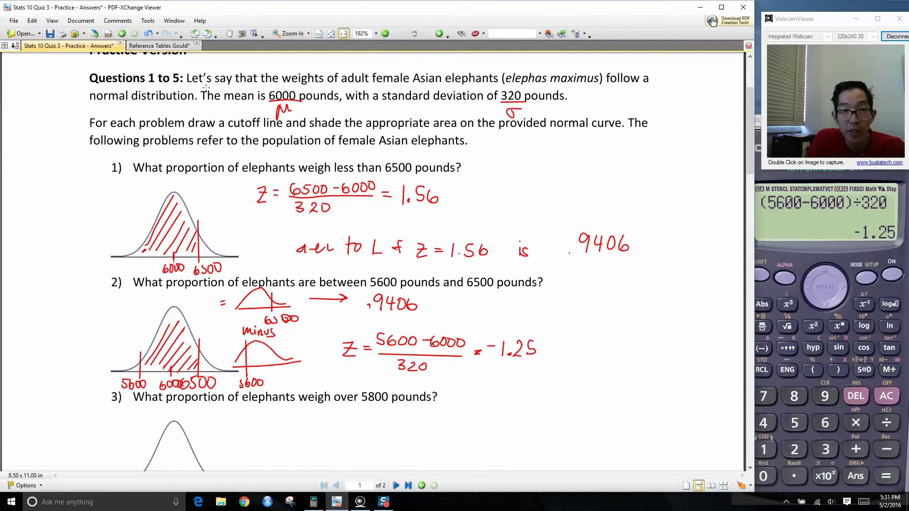
click(169, 49)
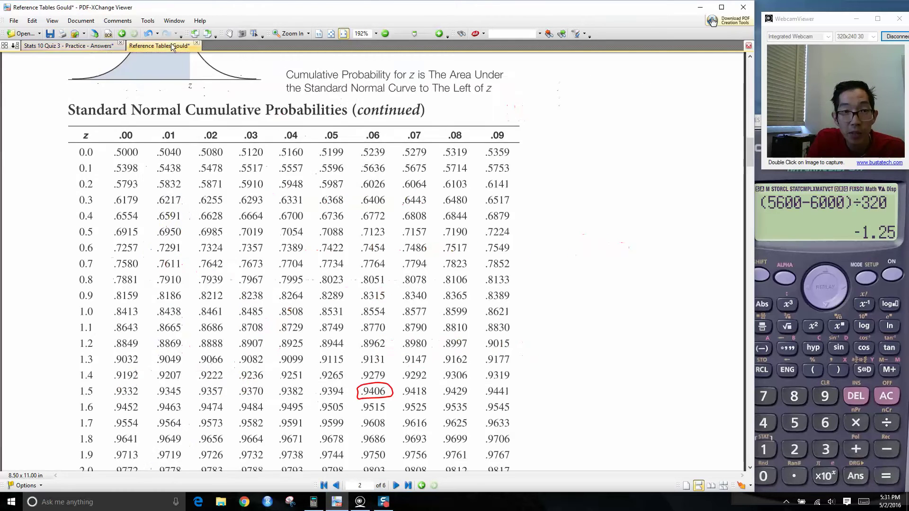
Circle .1056 at row −1.2, column .05 of the negative-z table, then return to the quiz.
click(336, 485)
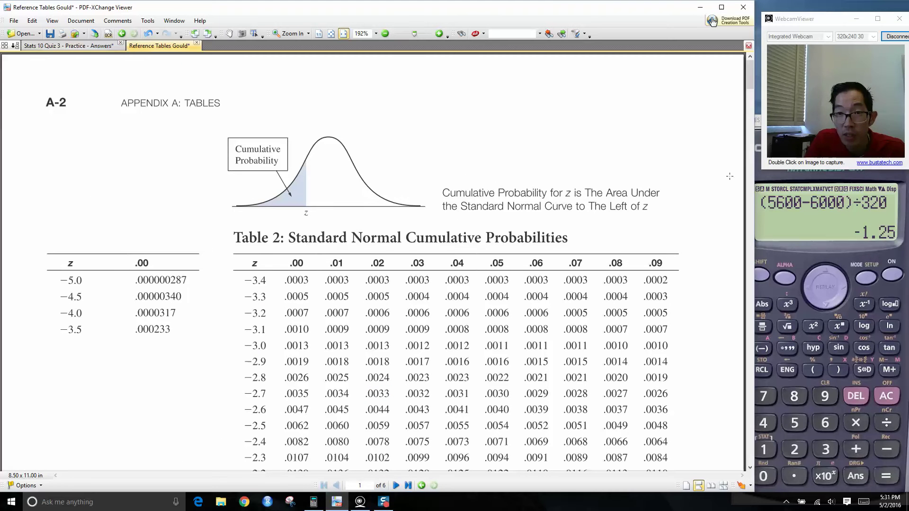
drag(751, 68, 751, 84)
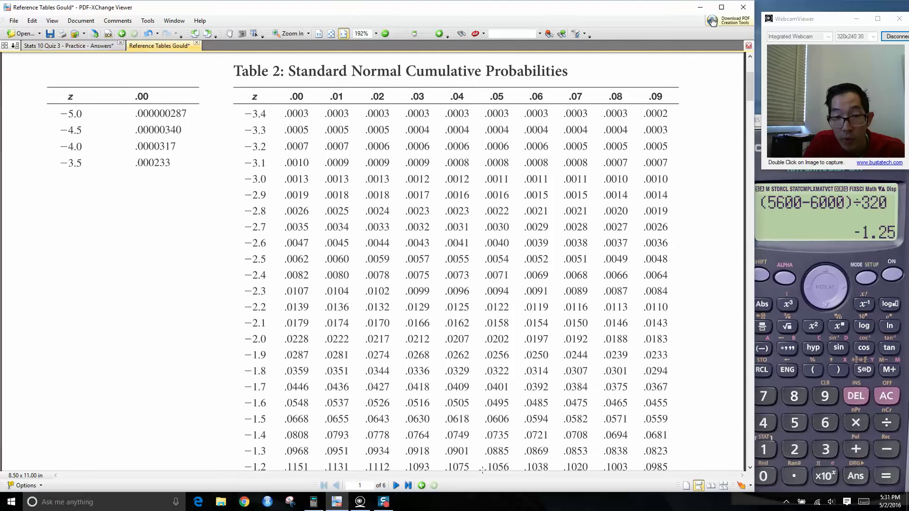
drag(482, 465, 512, 470)
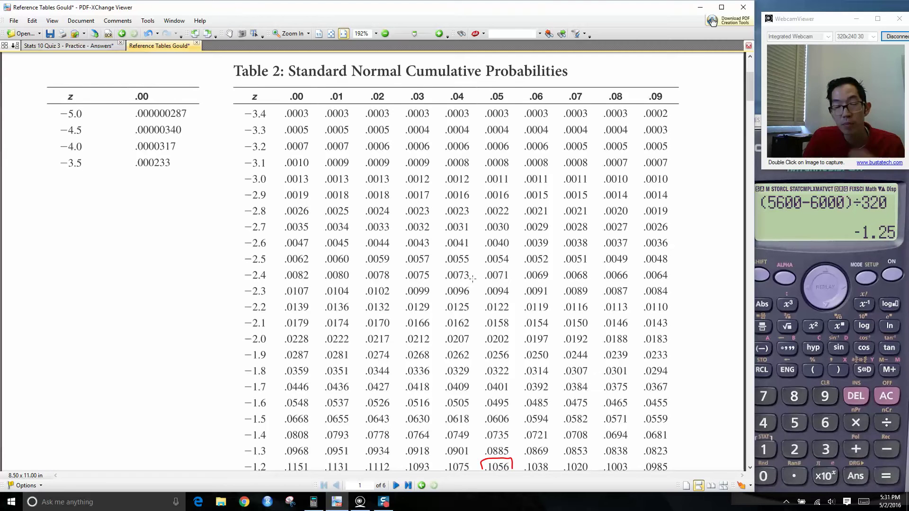
click(66, 45)
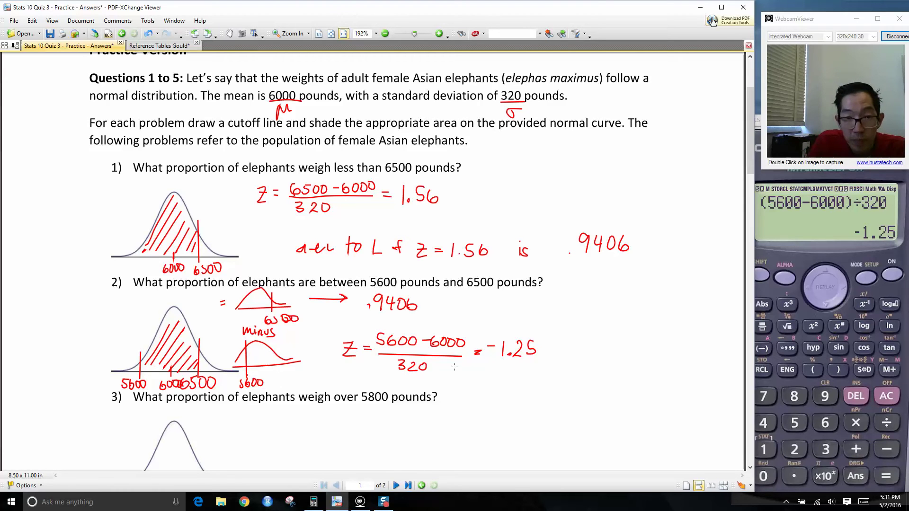
Write area = .1056 below question 2's z formula and start the 'area between' label.
drag(337, 381, 394, 380)
drag(385, 385, 453, 385)
mouse_move(594, 299)
mouse_down()
mouse_move(596, 308)
mouse_move(625, 307)
mouse_up()
mouse_move(641, 286)
mouse_down()
mouse_move(642, 299)
mouse_move(699, 297)
mouse_up()
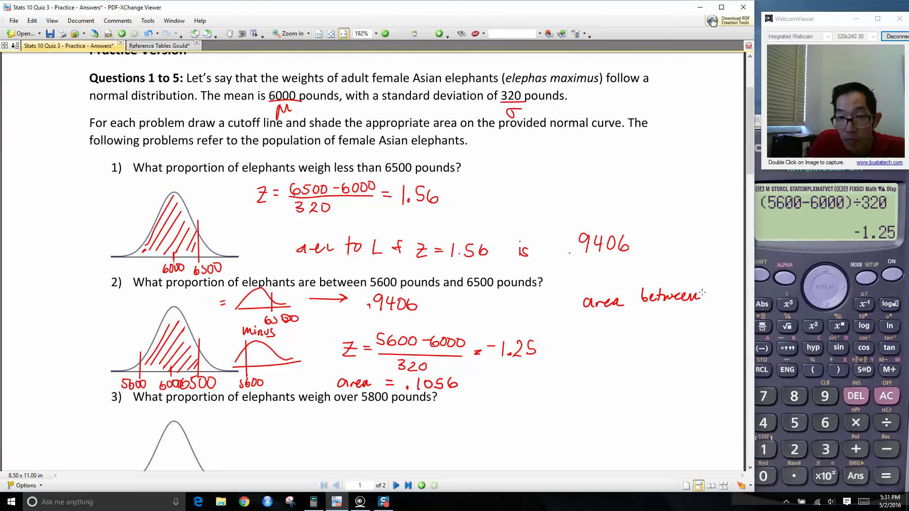
Write .9406 under 'area between' and enter .9046-.1056 on the calculator.
mouse_move(649, 327)
mouse_down()
mouse_move(685, 328)
mouse_move(637, 349)
mouse_move(671, 344)
mouse_move(649, 359)
mouse_move(698, 360)
mouse_up()
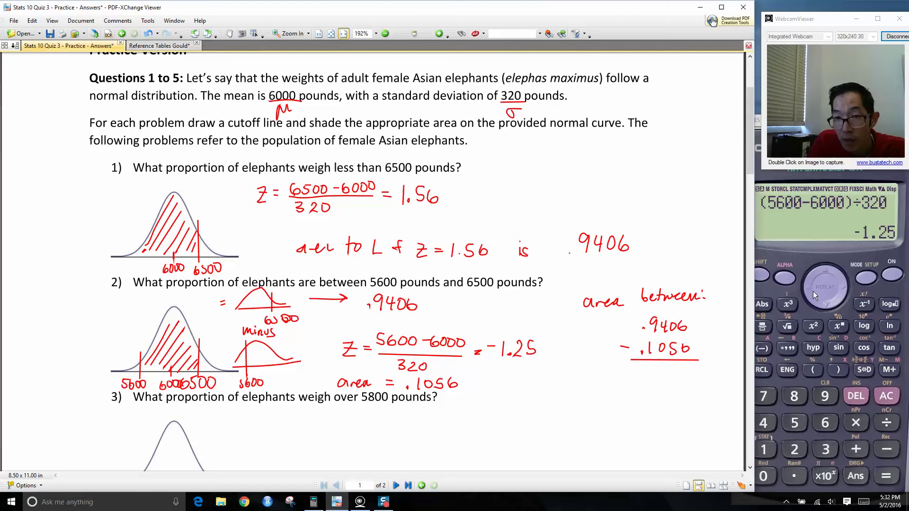
click(881, 251)
text(.90)
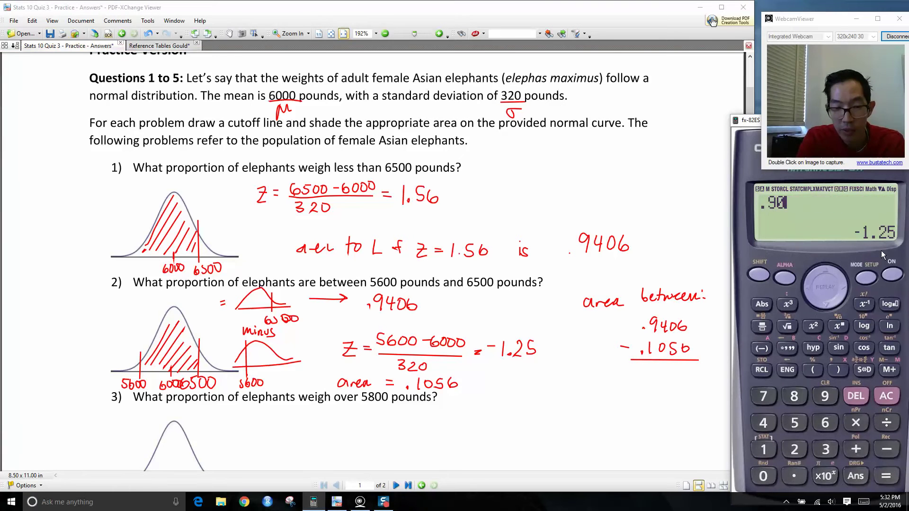
text(46-.1056)
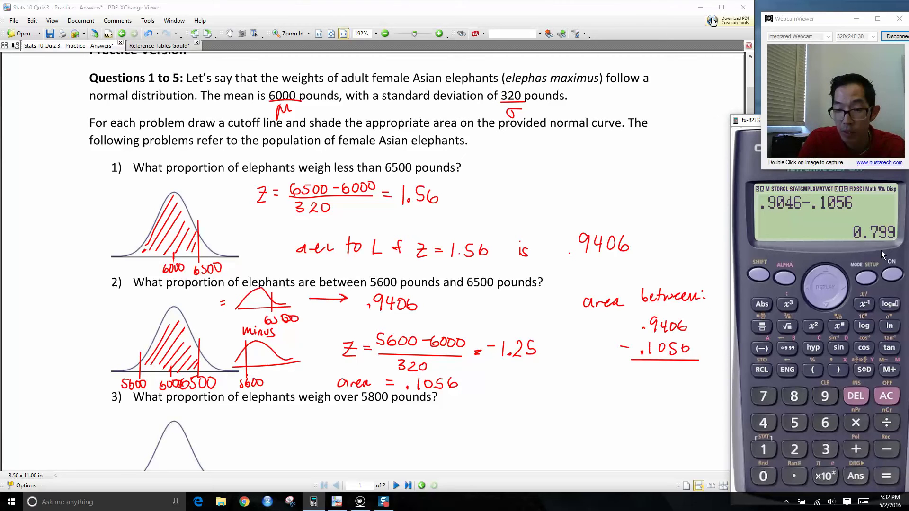
Correct the mistyped .9046 to .9406 and evaluate .9406 − .1056 = 0.835.
key(Left)
key(Left)
key(Left)
key(Left)
key(Left)
key(Left)
key(Left)
key(Left)
key(BackSpace)
key(BackSpace)
text(40)
key(Right)
key(Right)
key(Right)
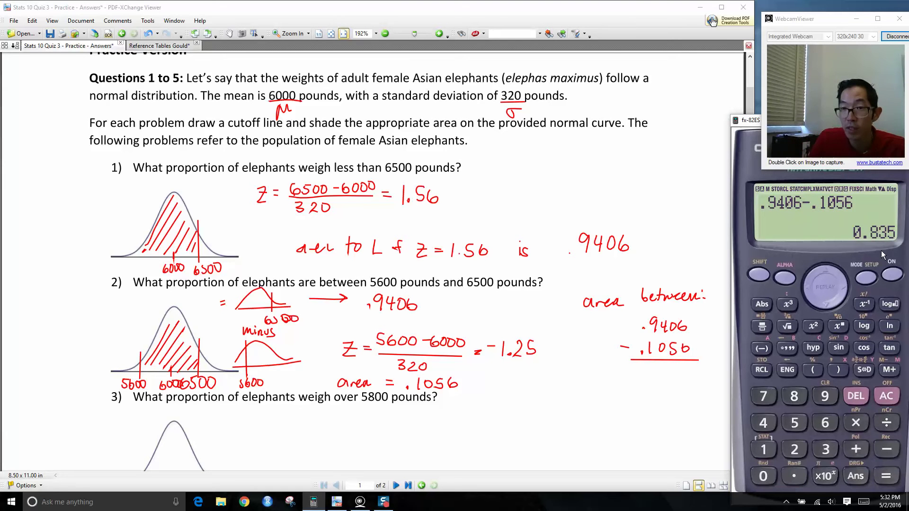
Pen in .835 beneath question 2's underlined subtraction and enclose that answer in a box.
click(645, 383)
mouse_move(656, 369)
mouse_down()
mouse_move(652, 377)
mouse_move(675, 385)
mouse_up()
drag(678, 371, 687, 371)
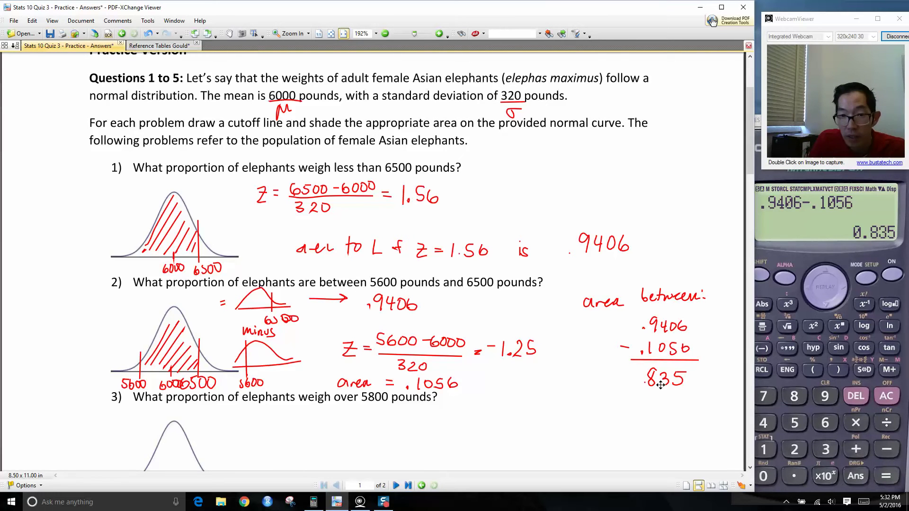
click(630, 360)
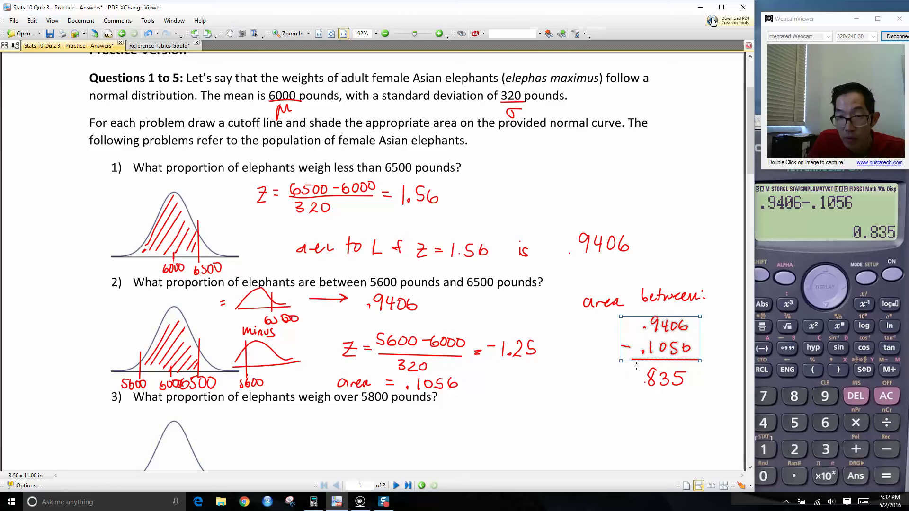
mouse_move(633, 365)
mouse_down()
mouse_move(635, 399)
mouse_move(691, 399)
mouse_move(693, 366)
mouse_up()
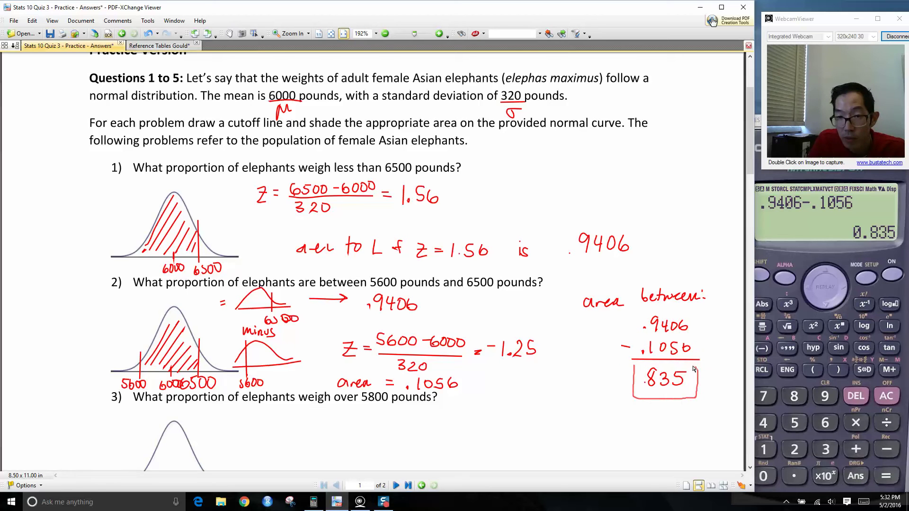